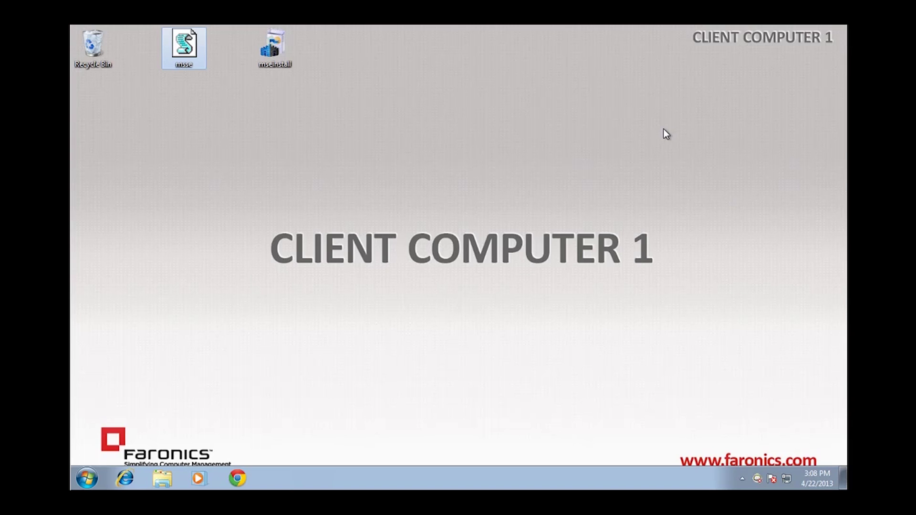
Leave the msse script's name unchanged and bring up Windows Explorer on the Libraries folder
{"action": "left_click", "coordinate": [183, 64]}
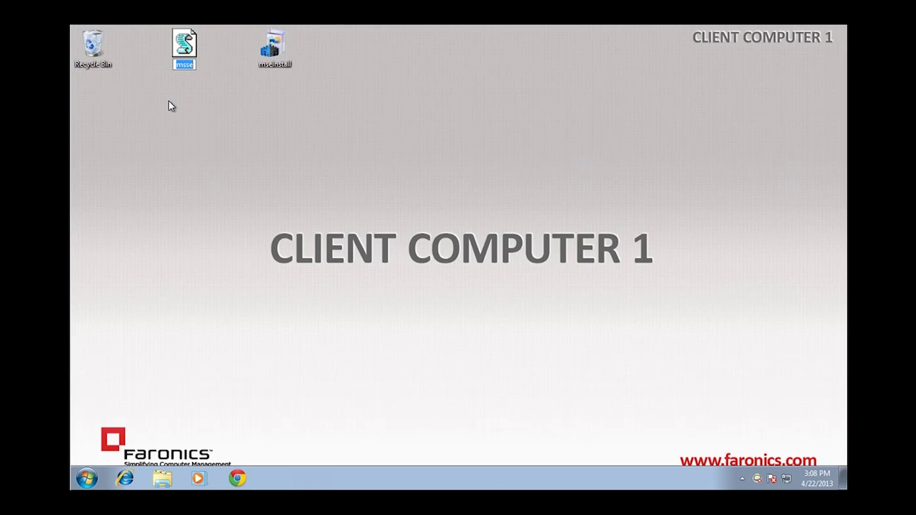
{"action": "key", "text": "Return"}
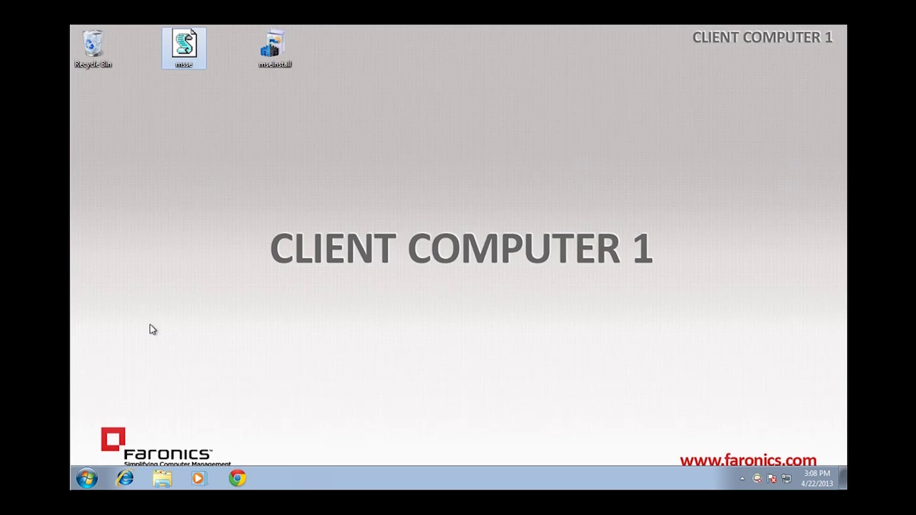
{"action": "left_click", "coordinate": [161, 477]}
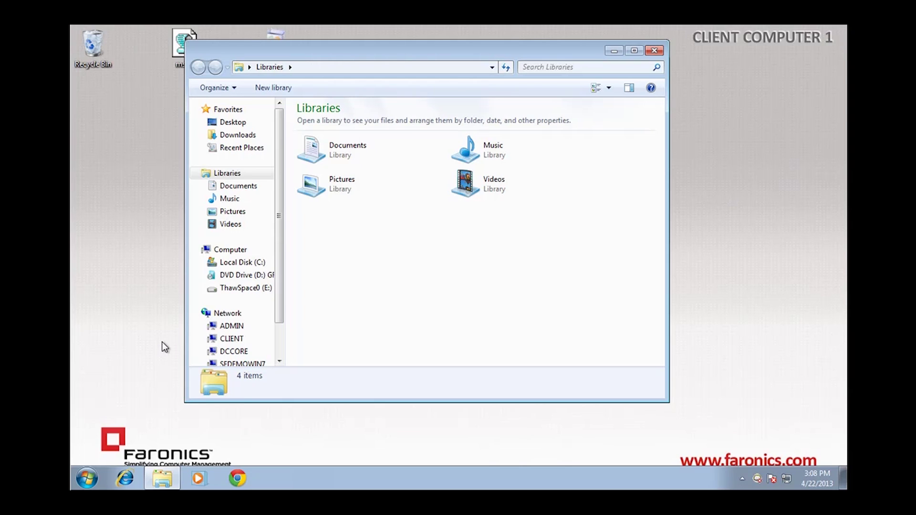
Confirm the ThawSpace0 (E:) drive holds no files, then close Explorer
{"action": "left_click", "coordinate": [239, 289]}
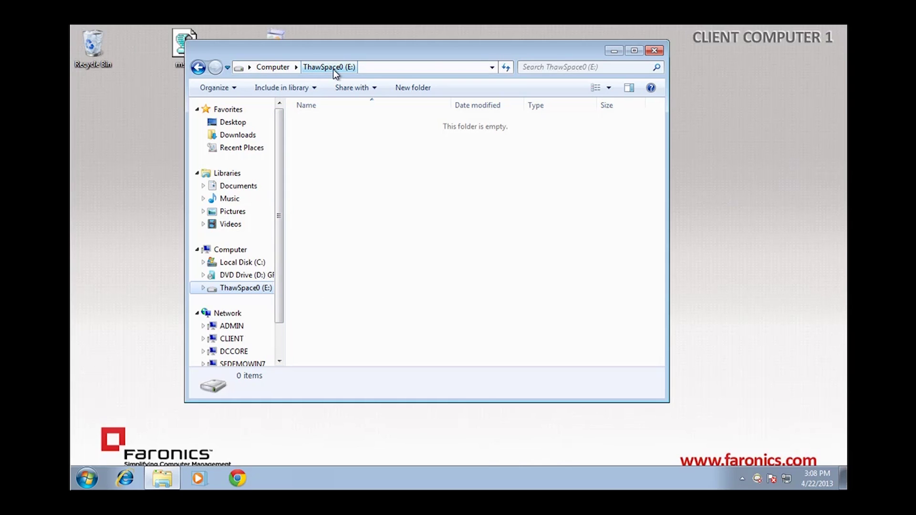
{"action": "left_click", "coordinate": [655, 51]}
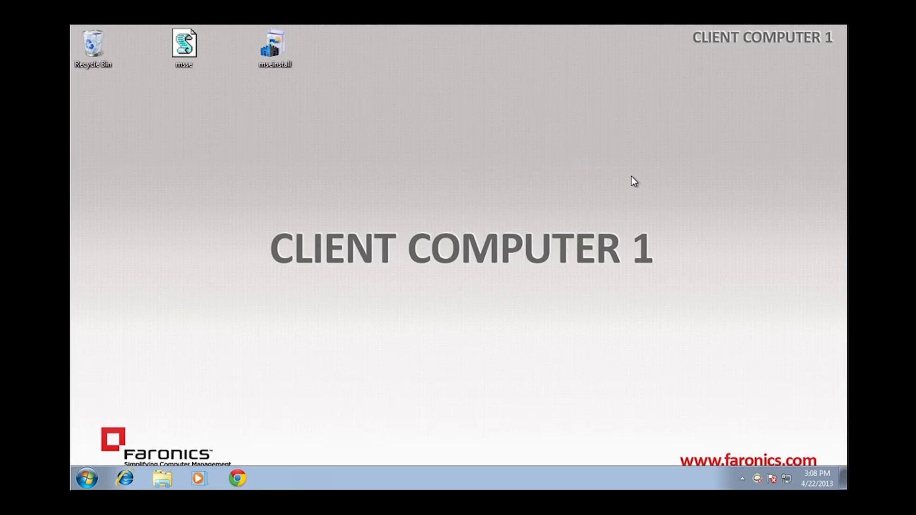
Read the Action Center's 2 messages, including the no-antivirus warning, and dismiss them
{"action": "left_click", "coordinate": [772, 479]}
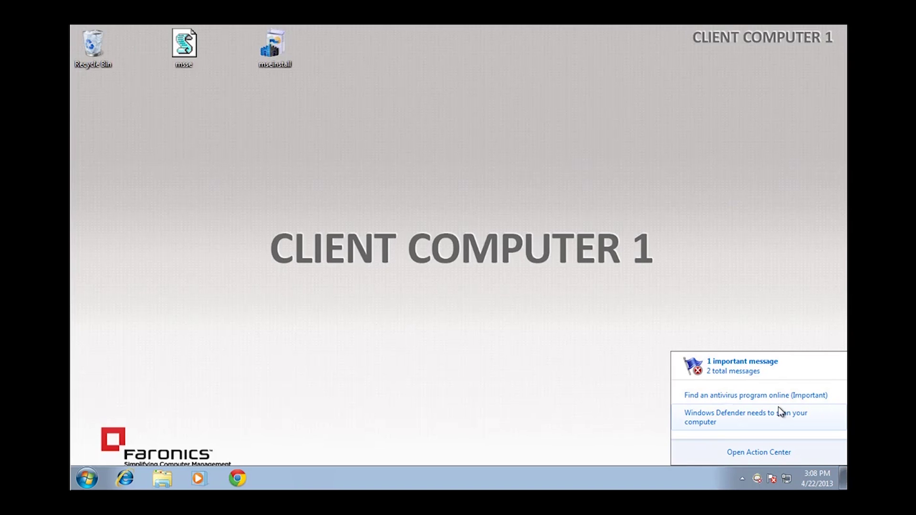
{"action": "left_click", "coordinate": [582, 384]}
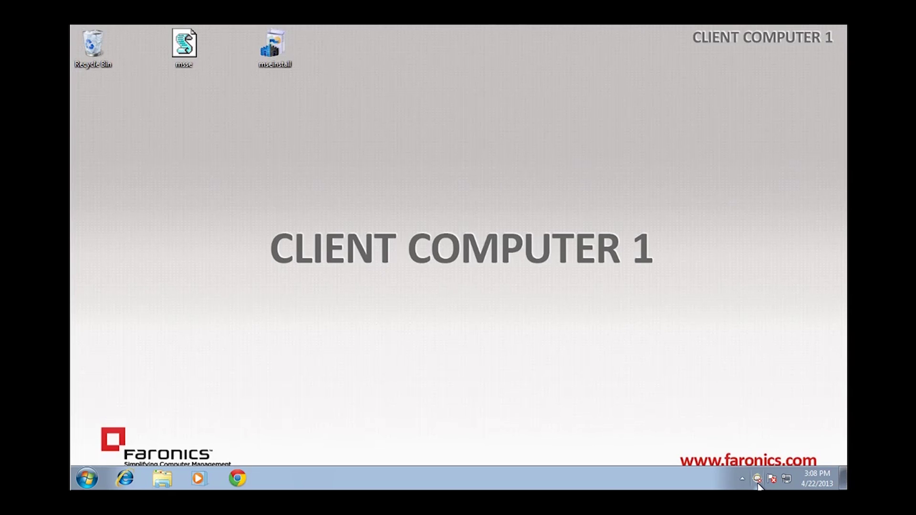
Launch Data Igloo, verify both redirection tabs list nothing (0 registry keys), and close it
{"action": "left_click", "coordinate": [85, 477]}
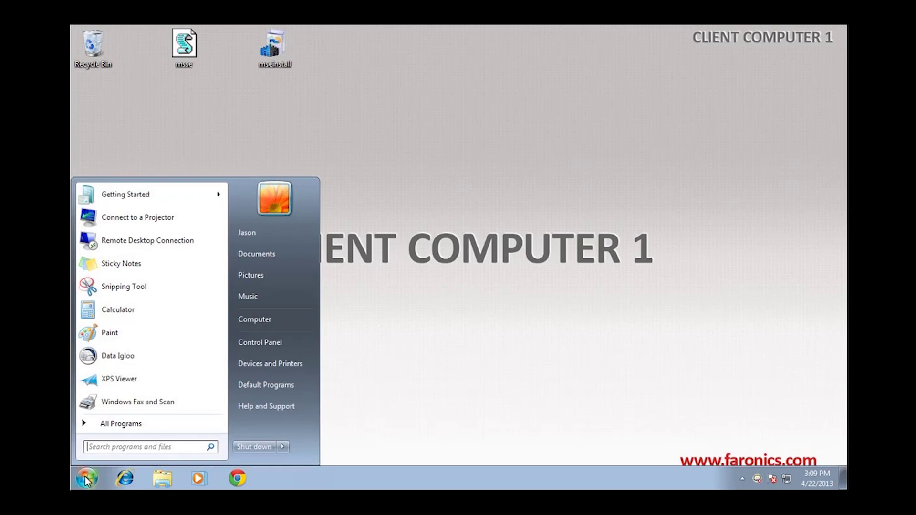
{"action": "left_click", "coordinate": [118, 358]}
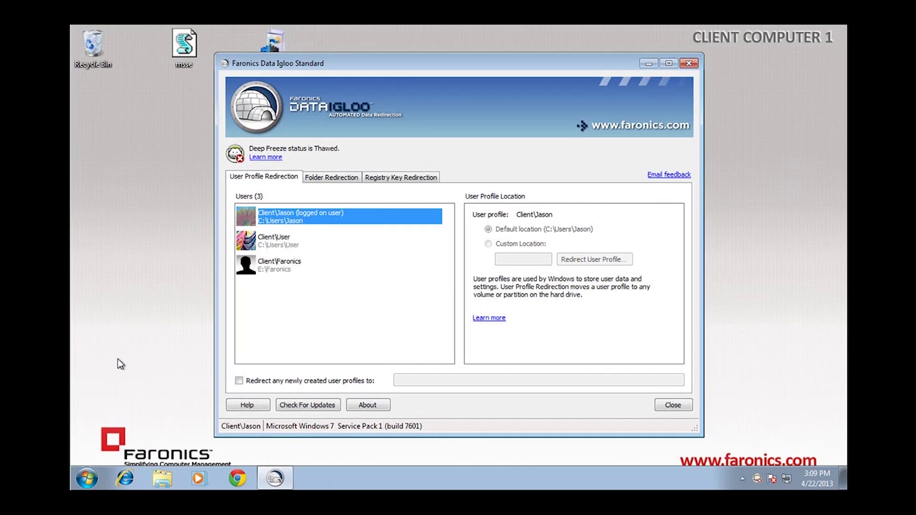
{"action": "left_click", "coordinate": [328, 182]}
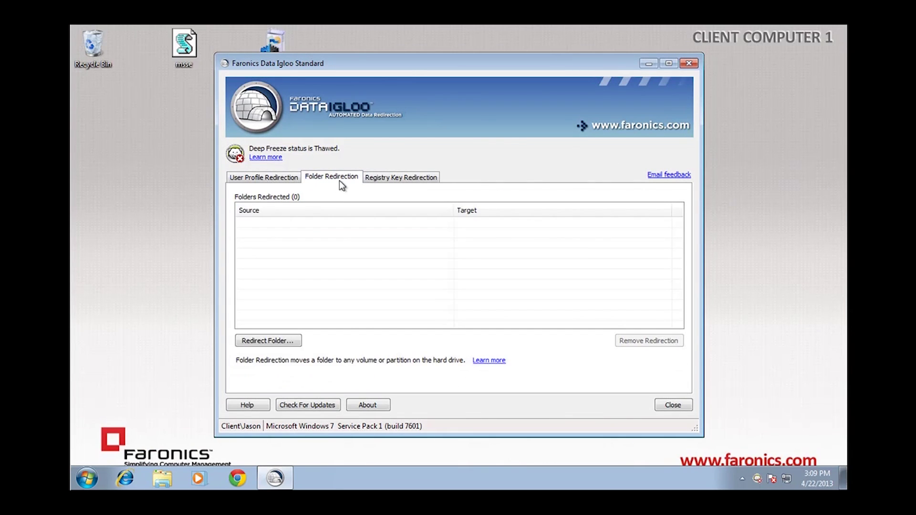
{"action": "left_click", "coordinate": [389, 180]}
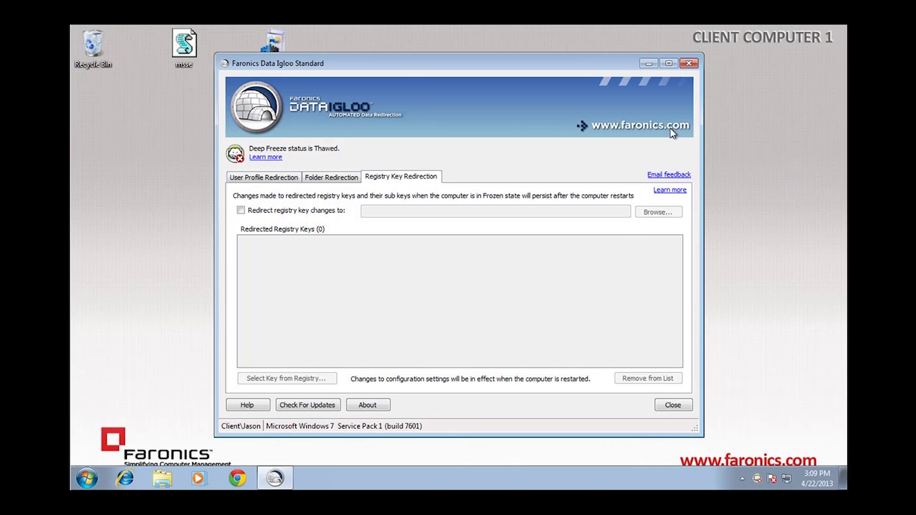
{"action": "left_click", "coordinate": [674, 405]}
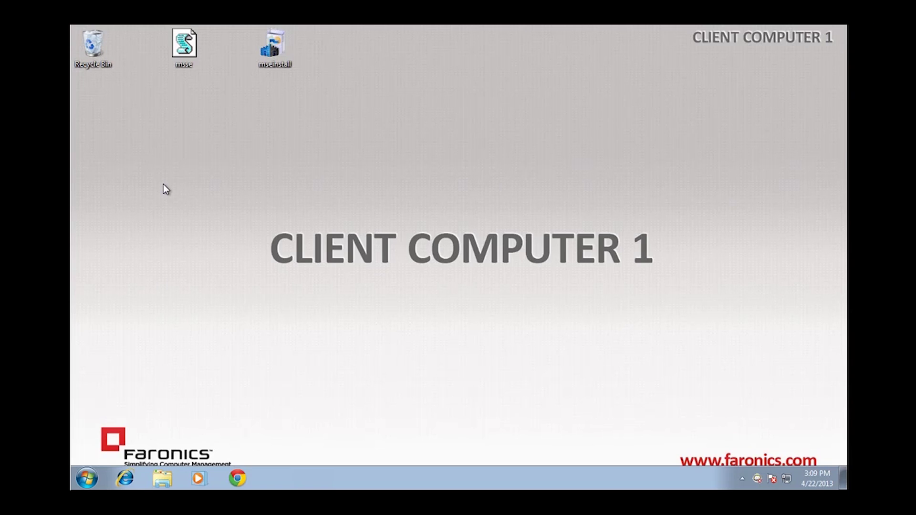
Cut msse from the desktop and paste it into C:\Windows\System32, then close Explorer
{"action": "right_click", "coordinate": [184, 57]}
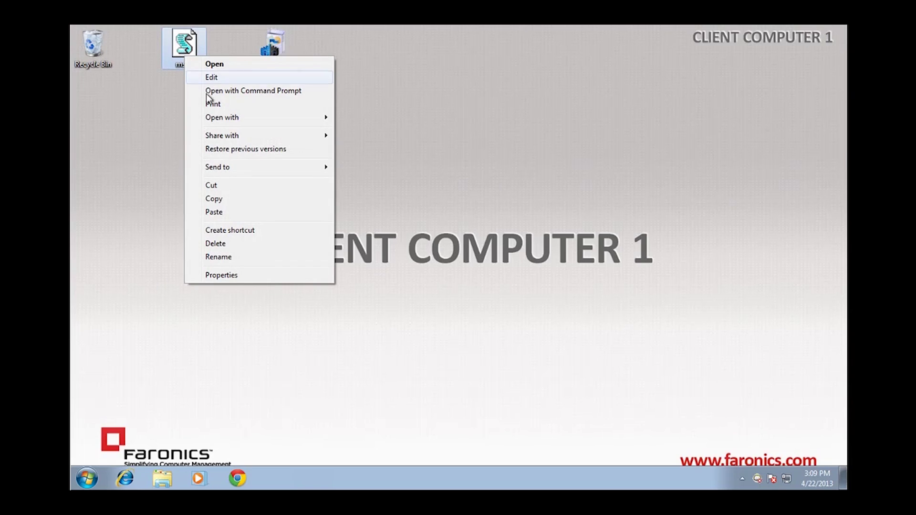
{"action": "left_click", "coordinate": [222, 184]}
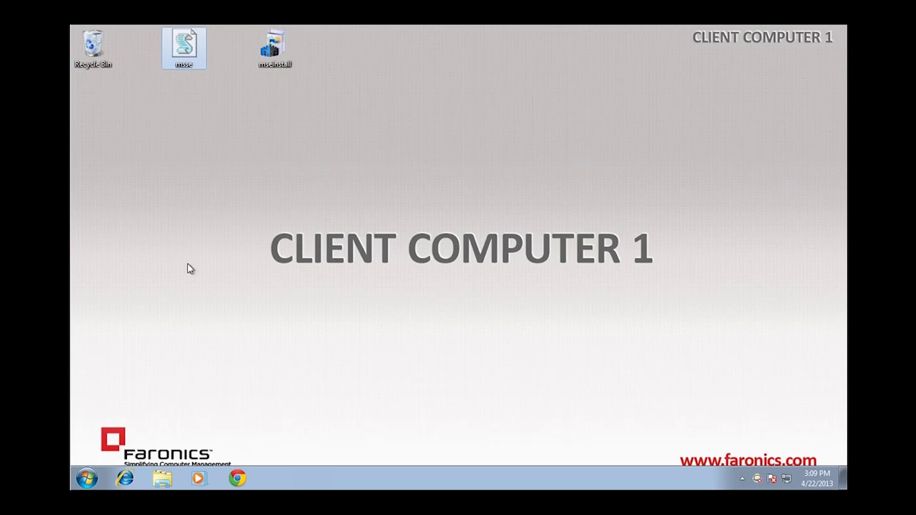
{"action": "left_click", "coordinate": [161, 478]}
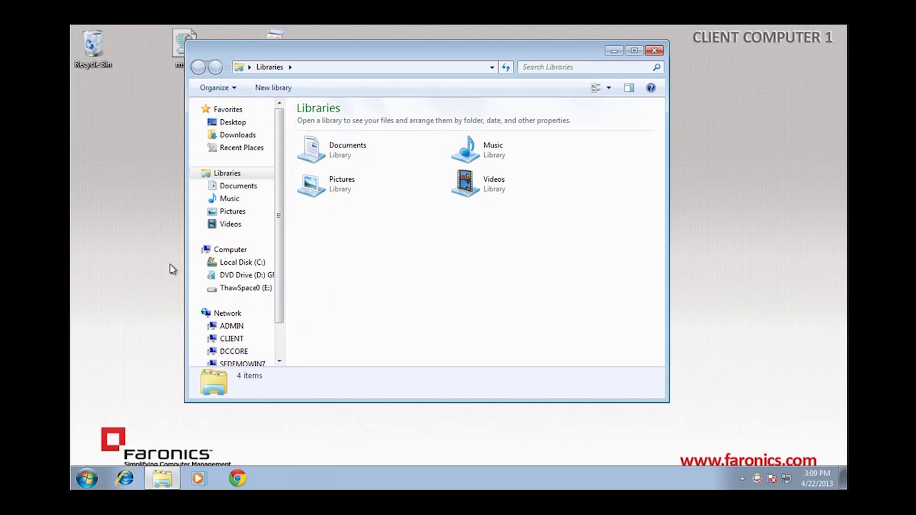
{"action": "left_click", "coordinate": [235, 264]}
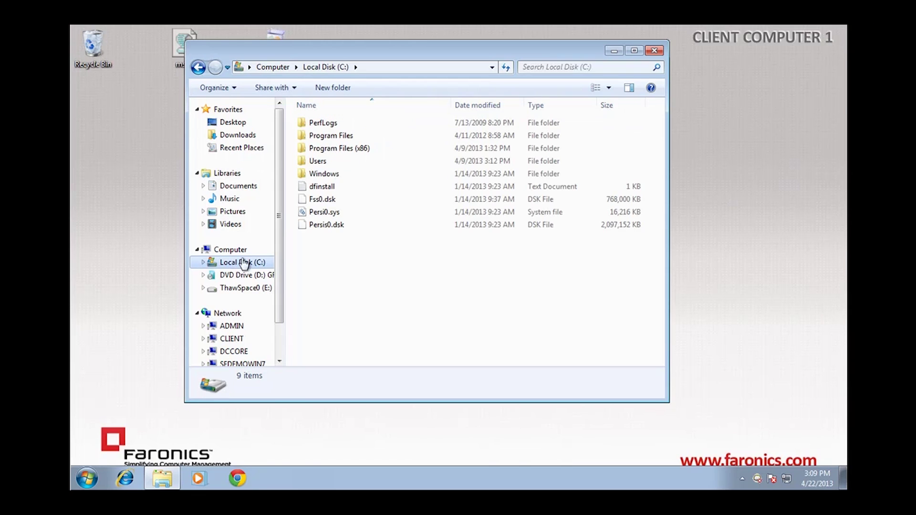
{"action": "double_click", "coordinate": [330, 175]}
{"action": "scroll", "coordinate": [339, 213], "scroll_direction": "down", "scroll_amount": 8}
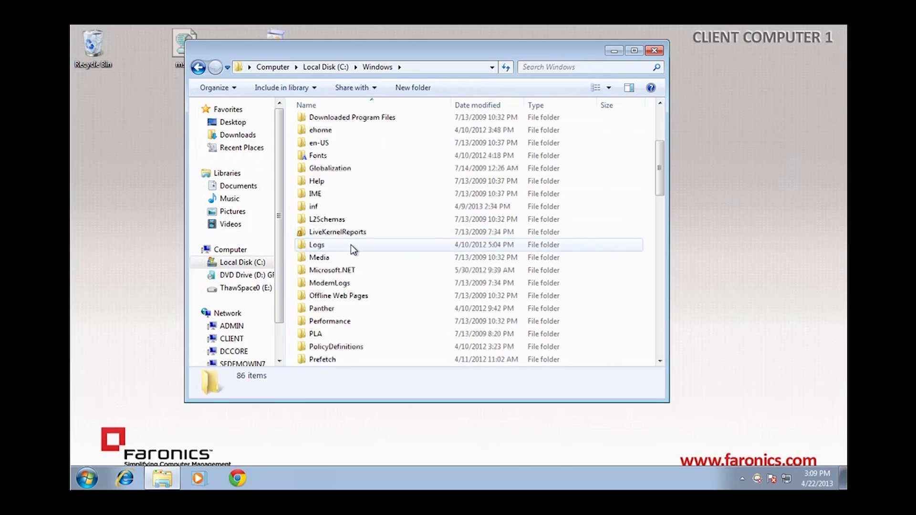
{"action": "scroll", "coordinate": [351, 244], "scroll_direction": "down", "scroll_amount": 3}
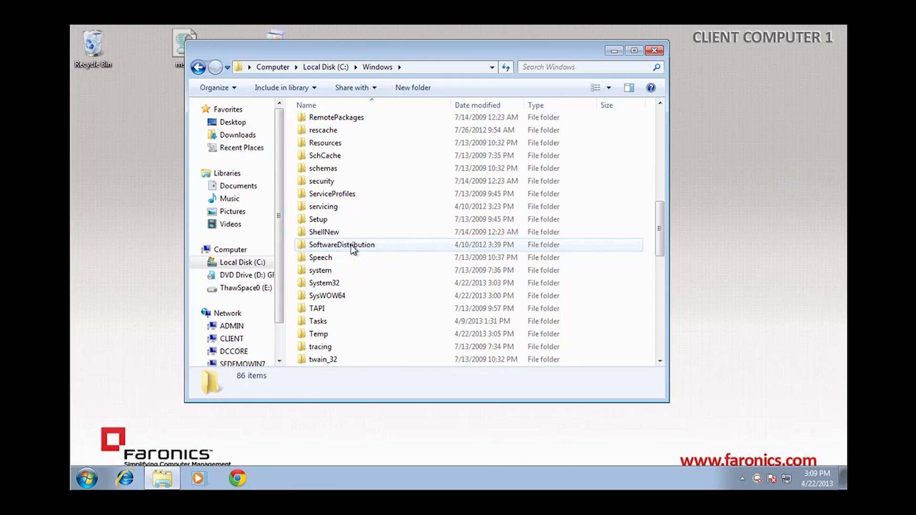
{"action": "left_click", "coordinate": [337, 283]}
{"action": "right_click", "coordinate": [337, 283]}
{"action": "left_click", "coordinate": [363, 220]}
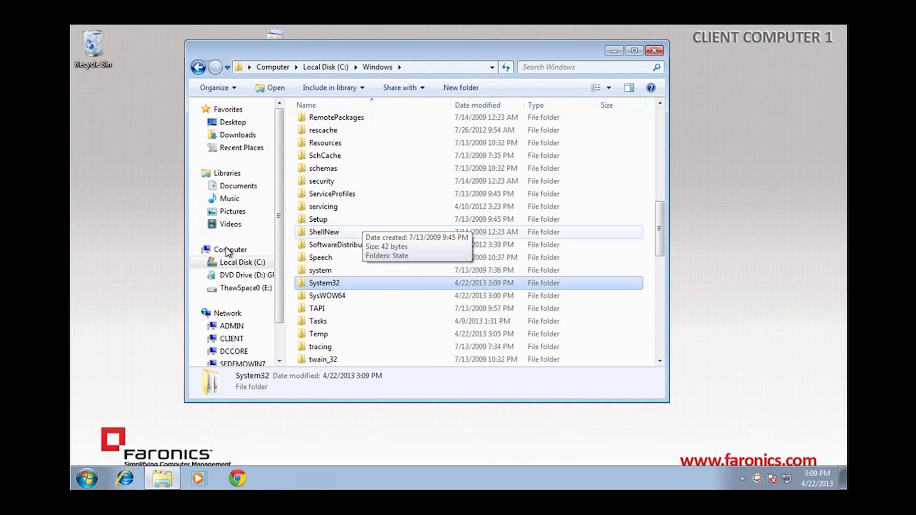
{"action": "left_click", "coordinate": [120, 310]}
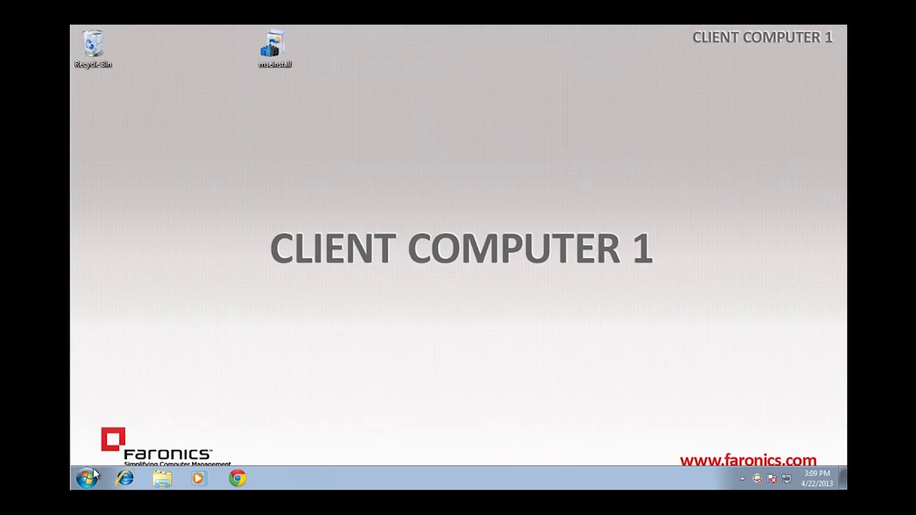
Launch Command Prompt by searching the Start menu for cmd
{"action": "left_click", "coordinate": [93, 475]}
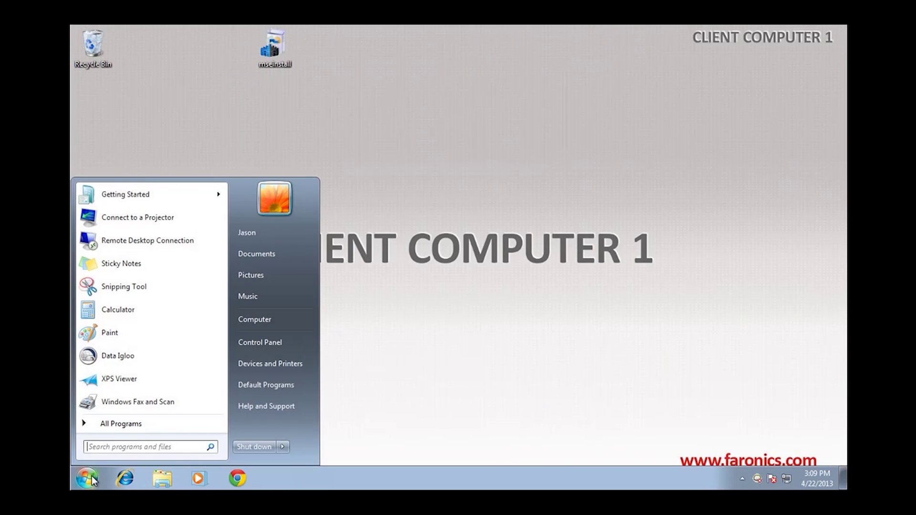
{"action": "left_click", "coordinate": [147, 445]}
{"action": "type", "text": "cmd"}
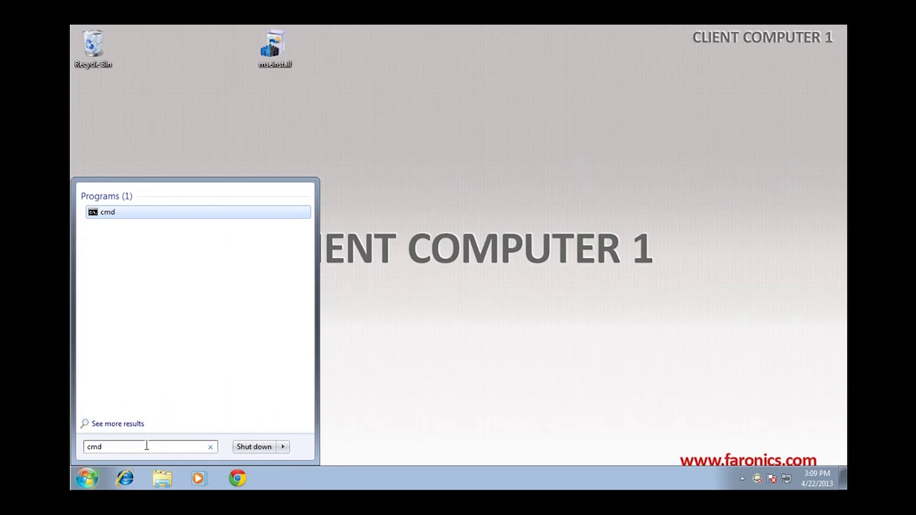
{"action": "key", "text": "Return"}
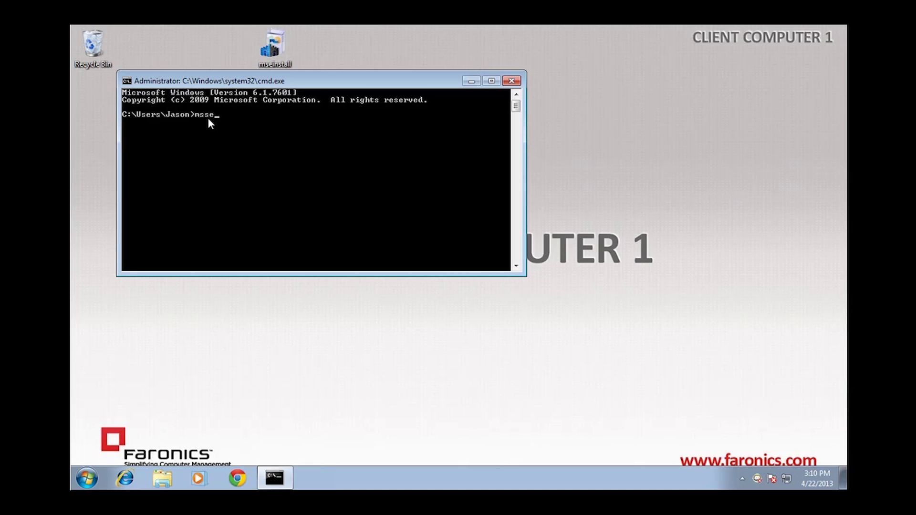
Run the msse script and enter e as the thawed folder name
{"action": "key", "text": "Return"}
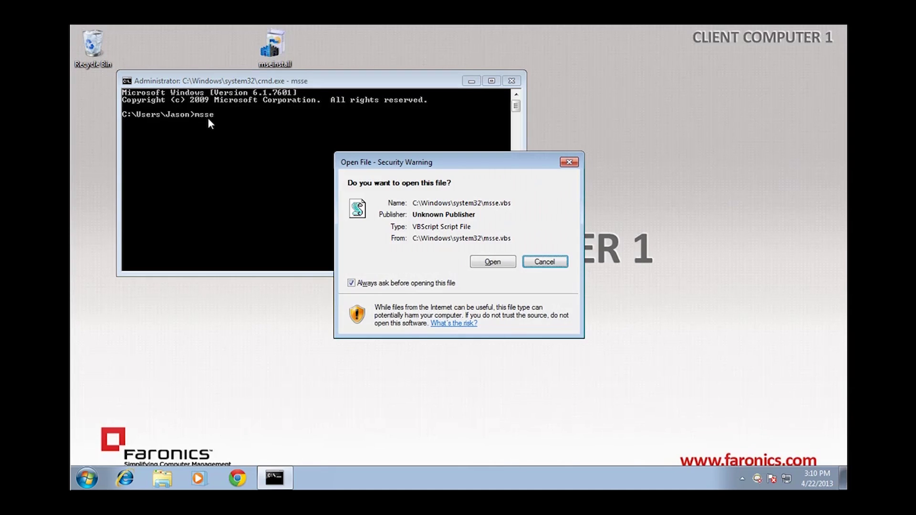
{"action": "left_click", "coordinate": [493, 262]}
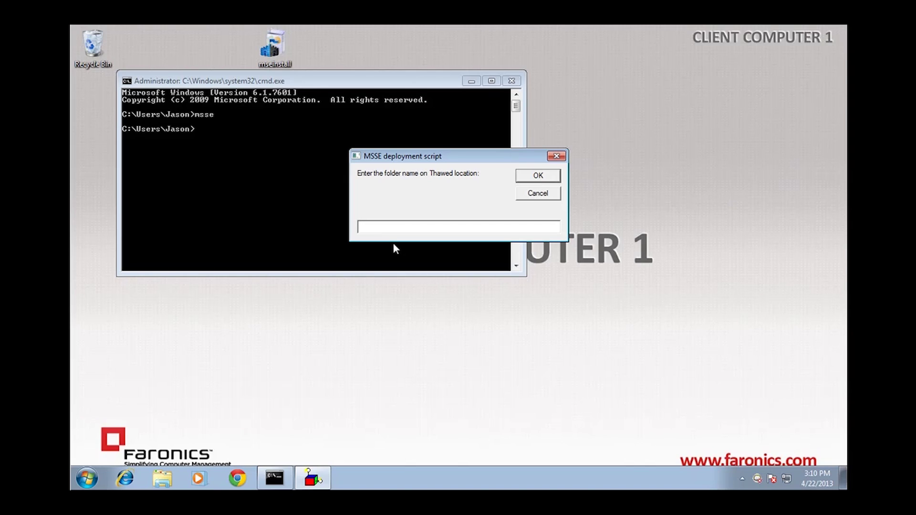
{"action": "type", "text": "e:\\msse"}
{"action": "left_click", "coordinate": [536, 176]}
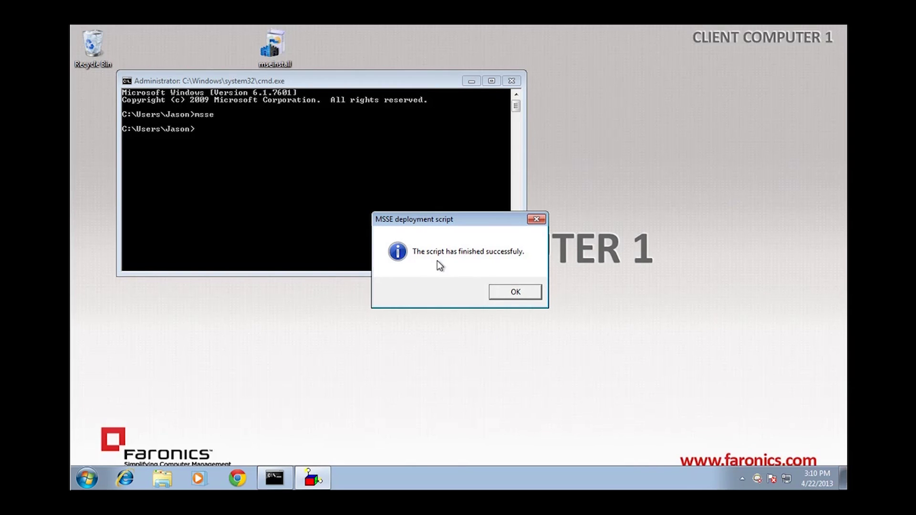
Acknowledge the script's success message and browse Local Disk (C:), checking Program Files
{"action": "left_click", "coordinate": [513, 293]}
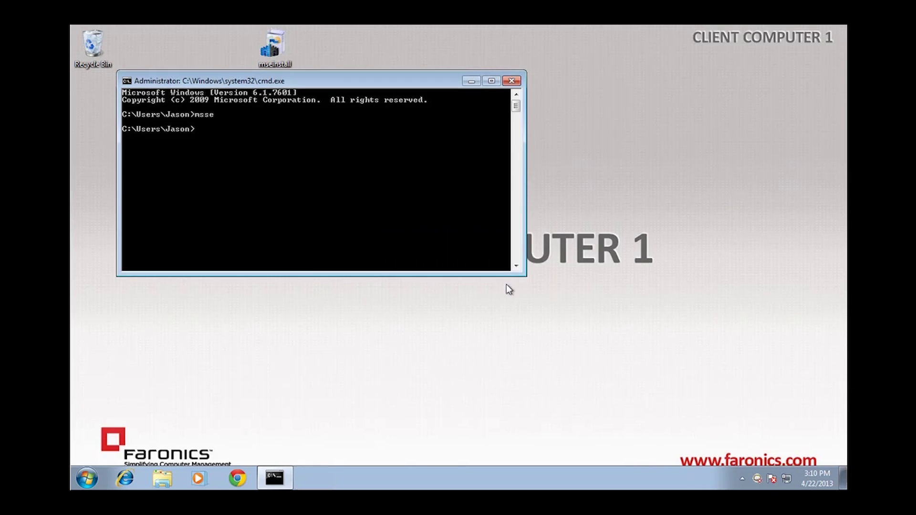
{"action": "left_click", "coordinate": [165, 480]}
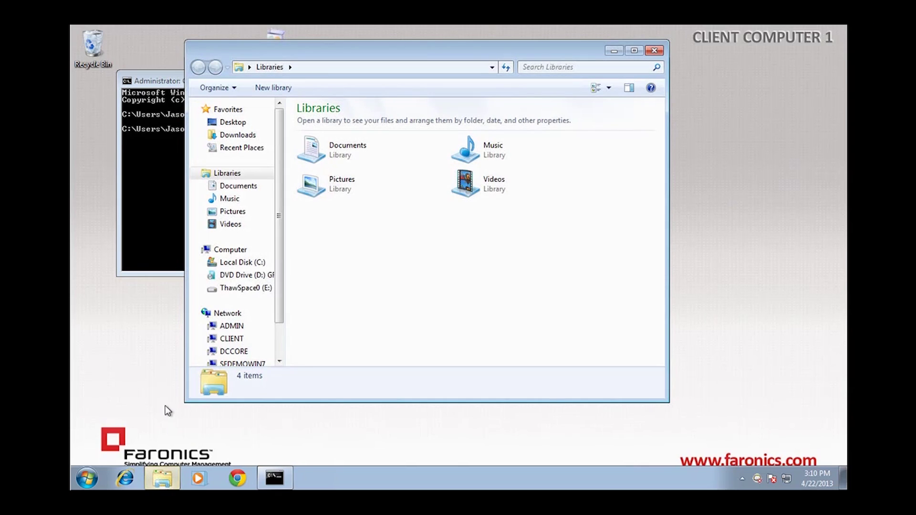
{"action": "left_click", "coordinate": [246, 266]}
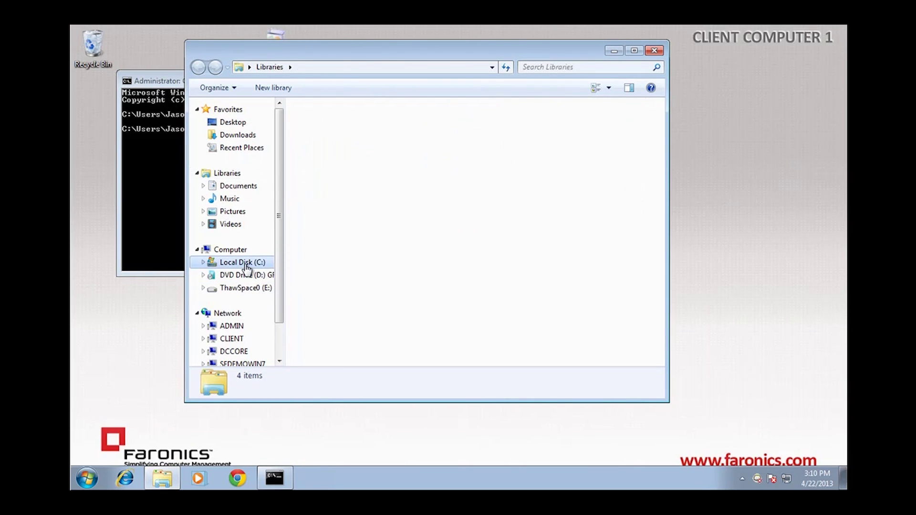
{"action": "double_click", "coordinate": [332, 136]}
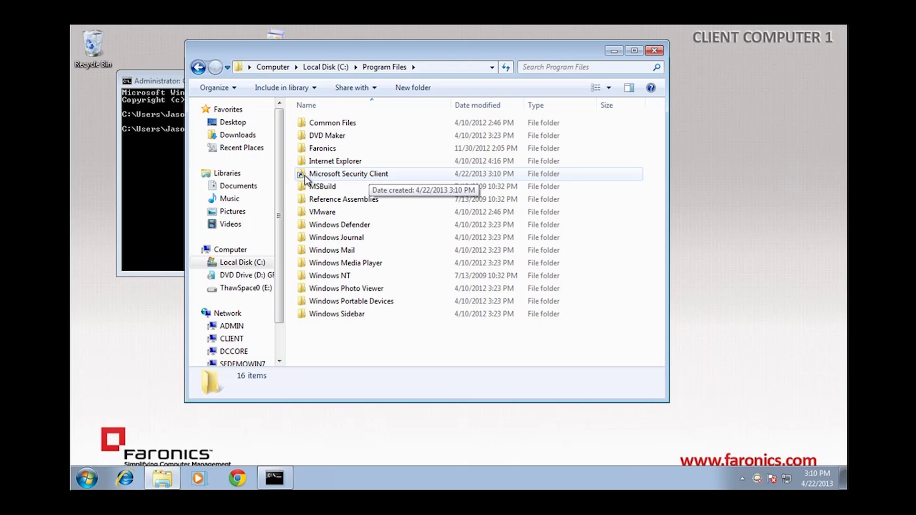
{"action": "left_click", "coordinate": [248, 263]}
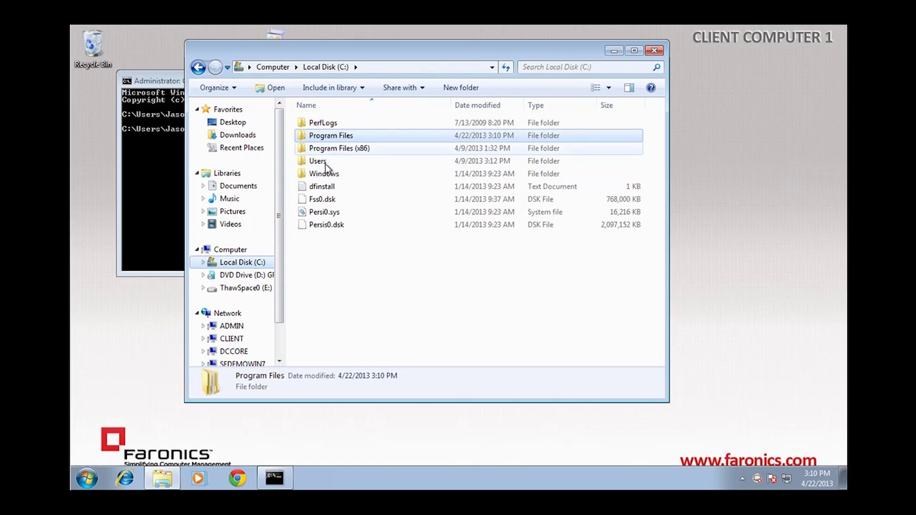
Turn on Show hidden files in Folder Options and open C:\ProgramData\Microsoft
{"action": "left_click", "coordinate": [234, 88]}
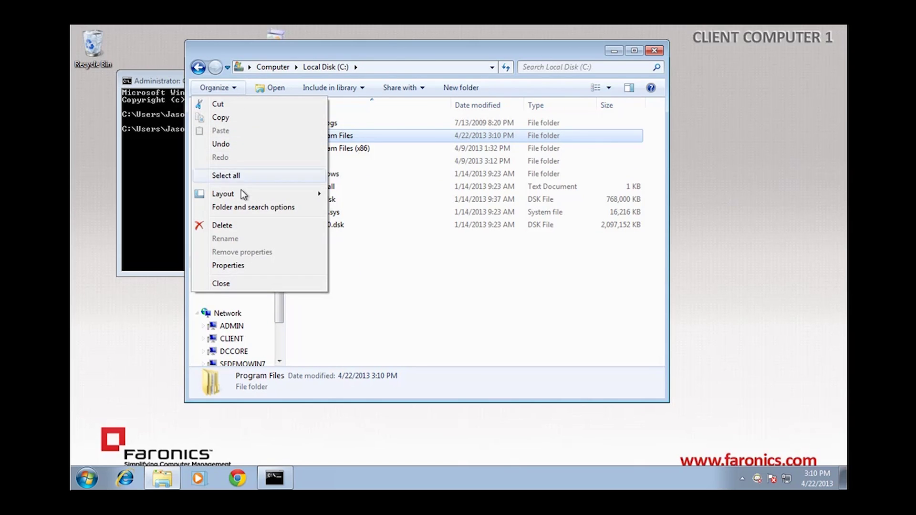
{"action": "left_click", "coordinate": [240, 206]}
{"action": "left_click", "coordinate": [251, 118]}
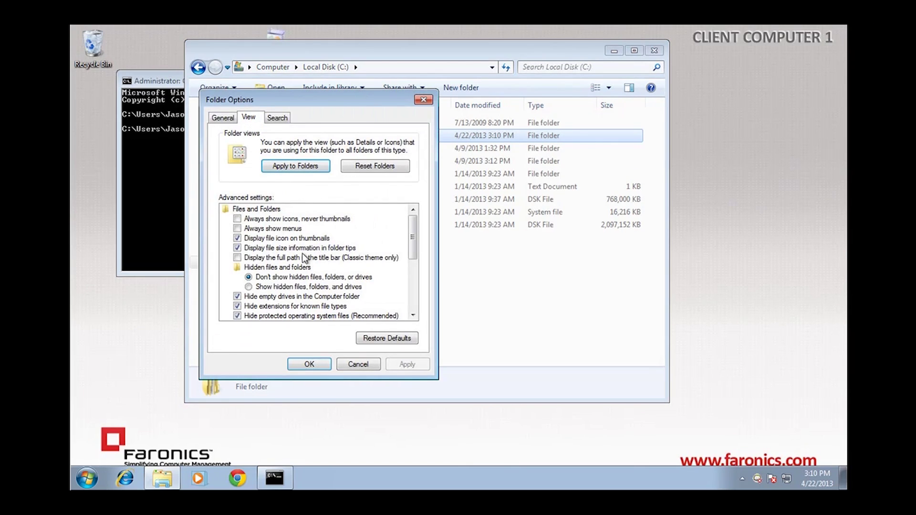
{"action": "left_click", "coordinate": [270, 286]}
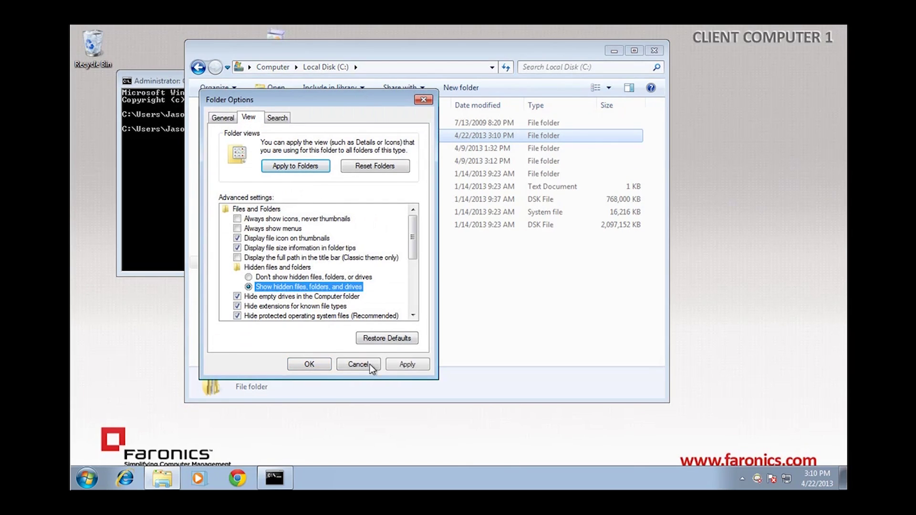
{"action": "left_click", "coordinate": [422, 366]}
{"action": "left_click", "coordinate": [325, 365]}
{"action": "double_click", "coordinate": [324, 162]}
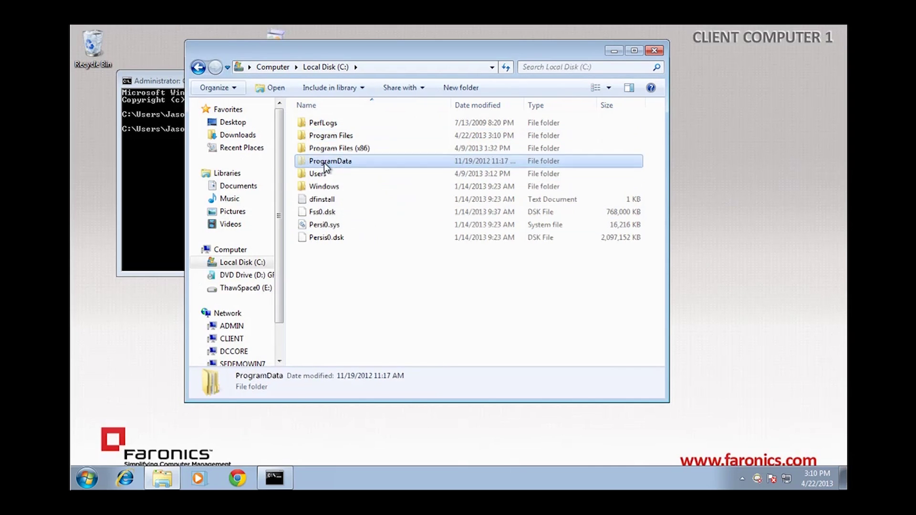
{"action": "double_click", "coordinate": [322, 137]}
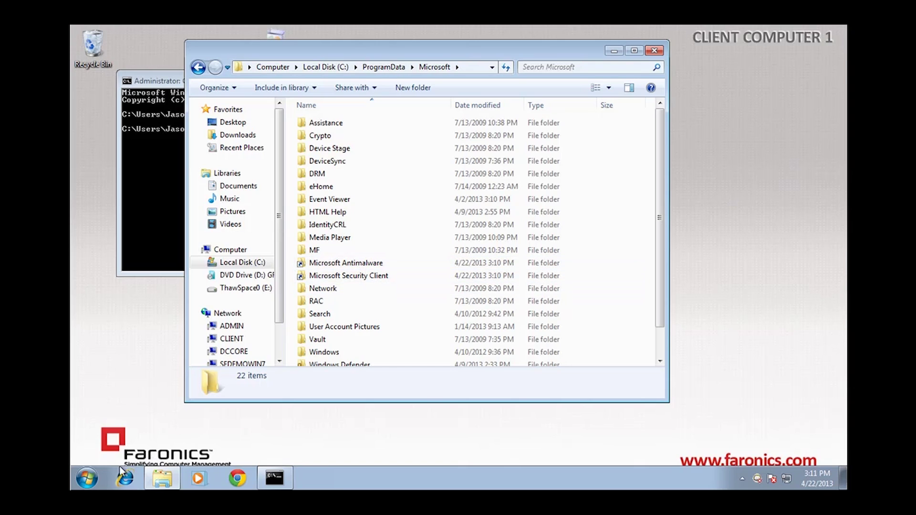
{"action": "left_click", "coordinate": [87, 478]}
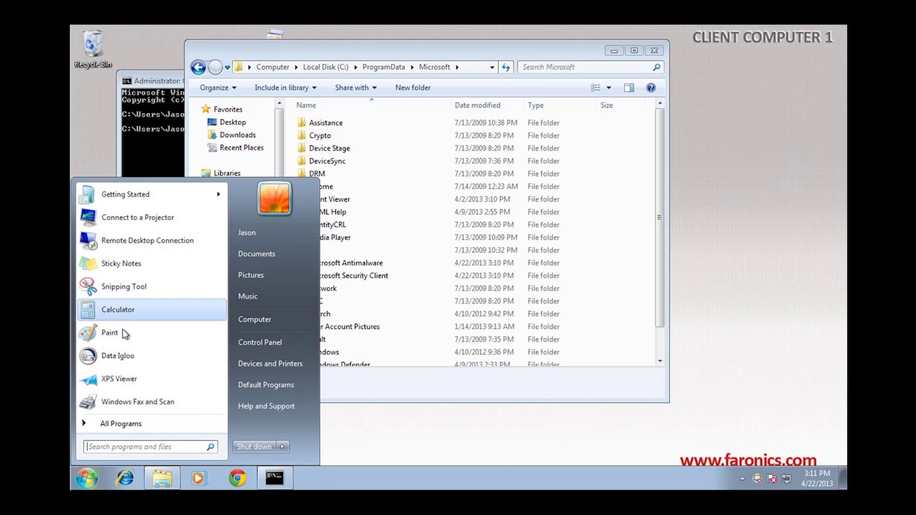
{"action": "left_click", "coordinate": [120, 353]}
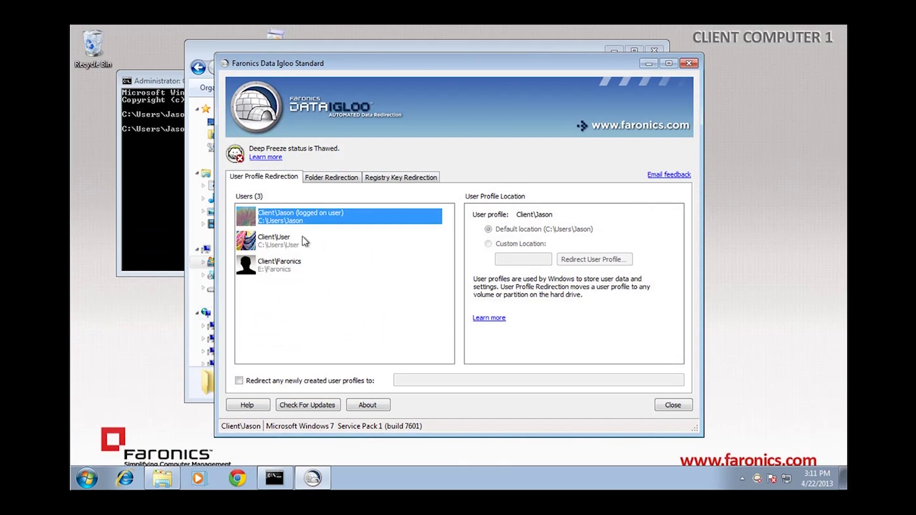
{"action": "left_click", "coordinate": [329, 179]}
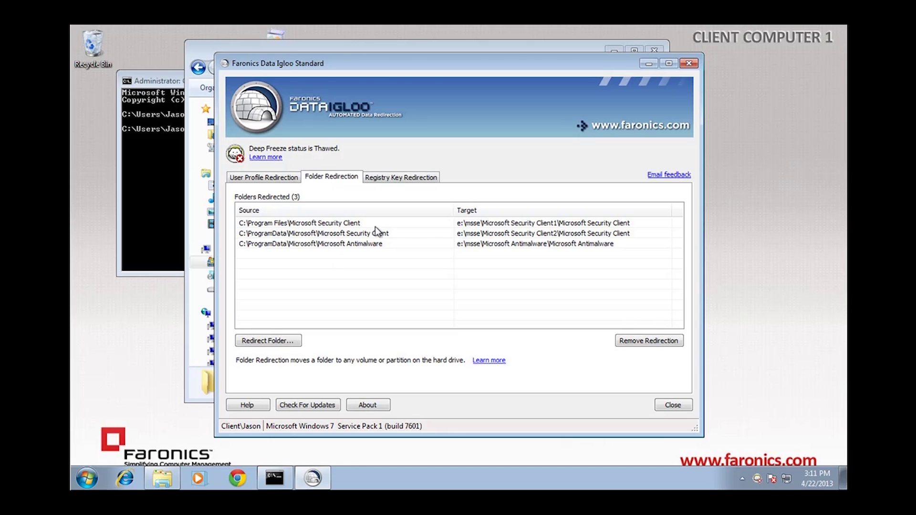
{"action": "left_click", "coordinate": [403, 177]}
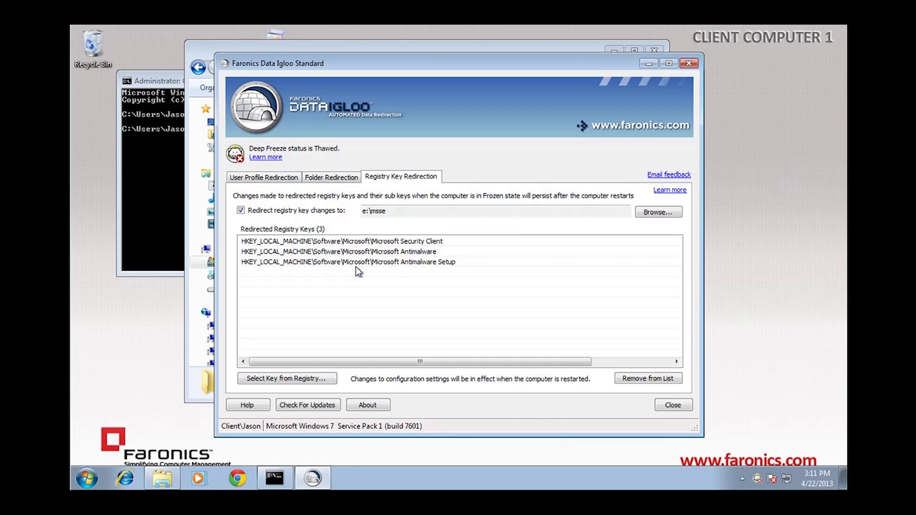
{"action": "left_click", "coordinate": [666, 407]}
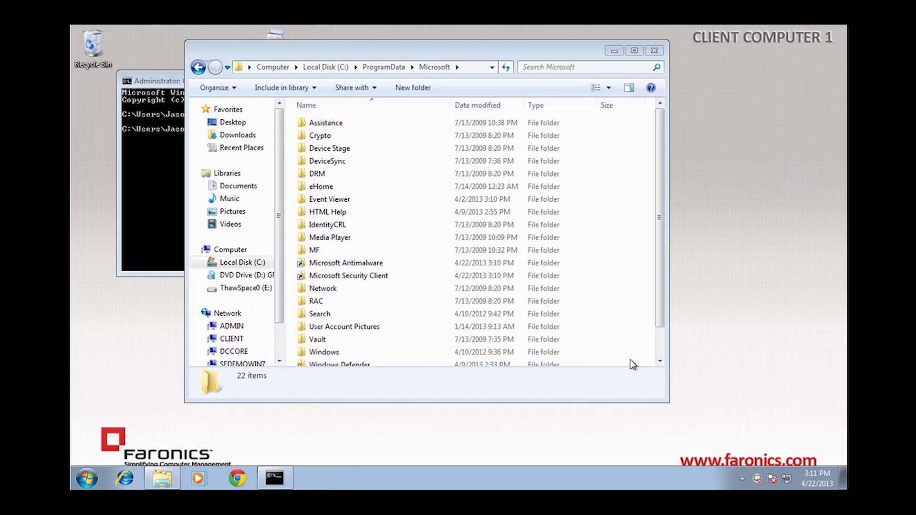
Close Explorer and Command Prompt, then run the mseinstall installer
{"action": "left_click", "coordinate": [654, 51]}
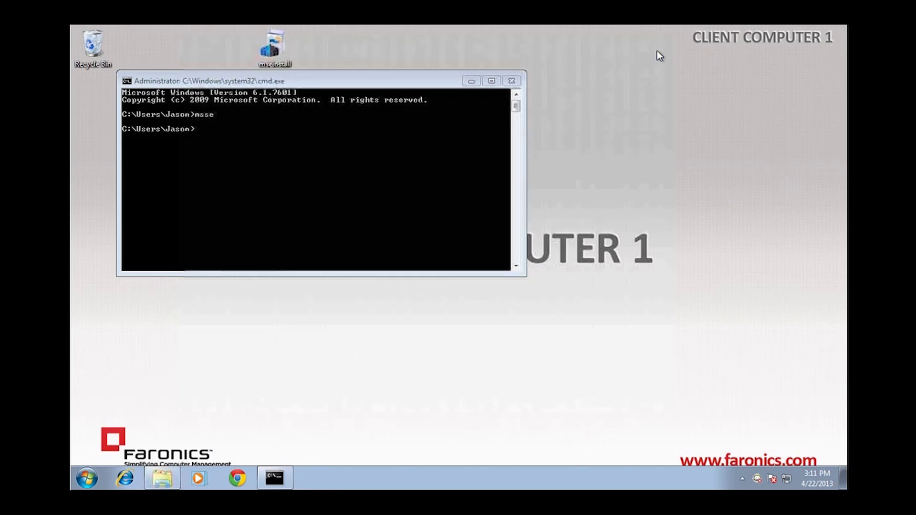
{"action": "left_click", "coordinate": [511, 82]}
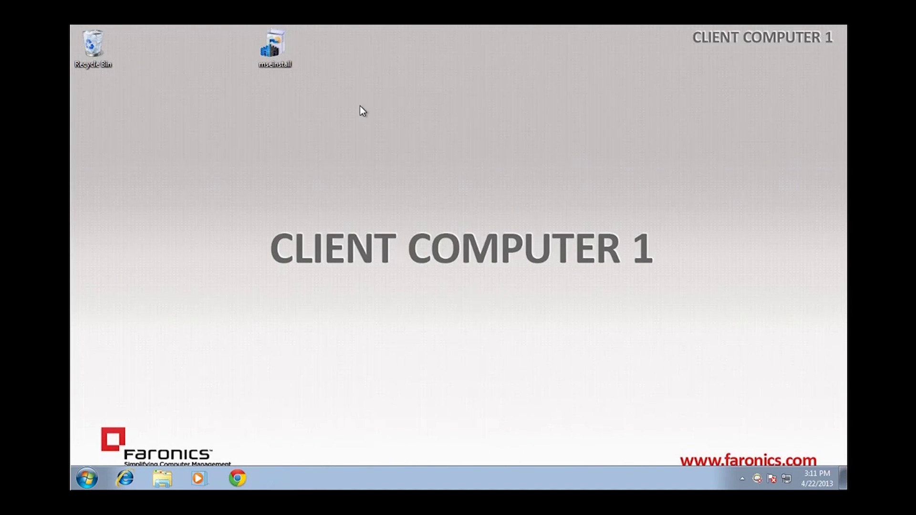
{"action": "double_click", "coordinate": [272, 52]}
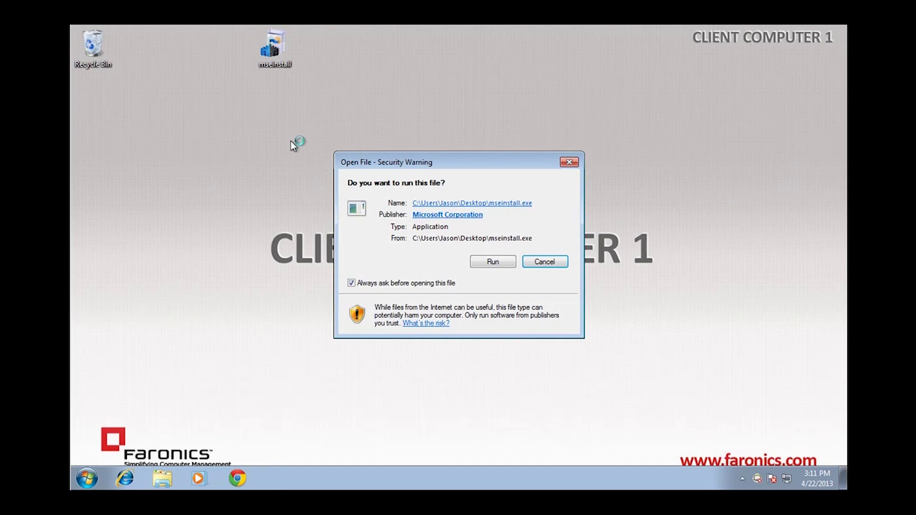
{"action": "left_click", "coordinate": [492, 262]}
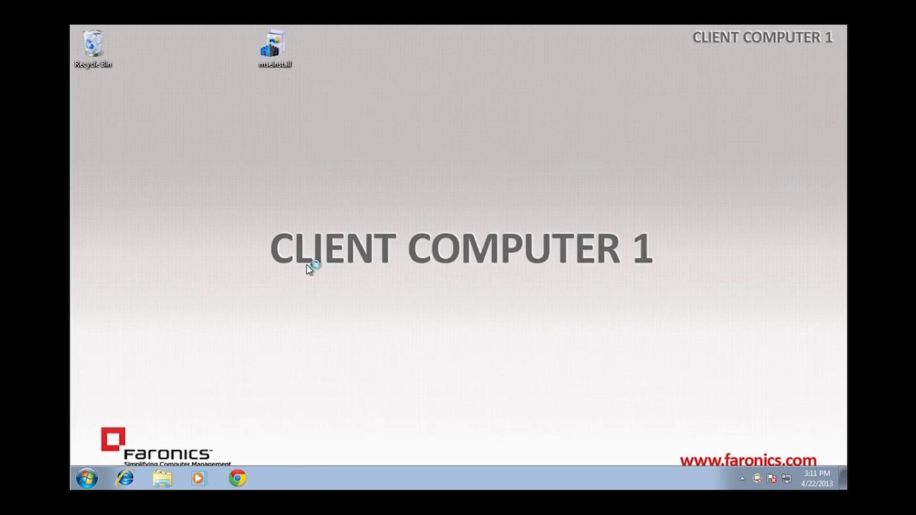
Accept the license, decline the Customer Experience Improvement Program, and complete the Security Essentials install
{"action": "left_click", "coordinate": [493, 362]}
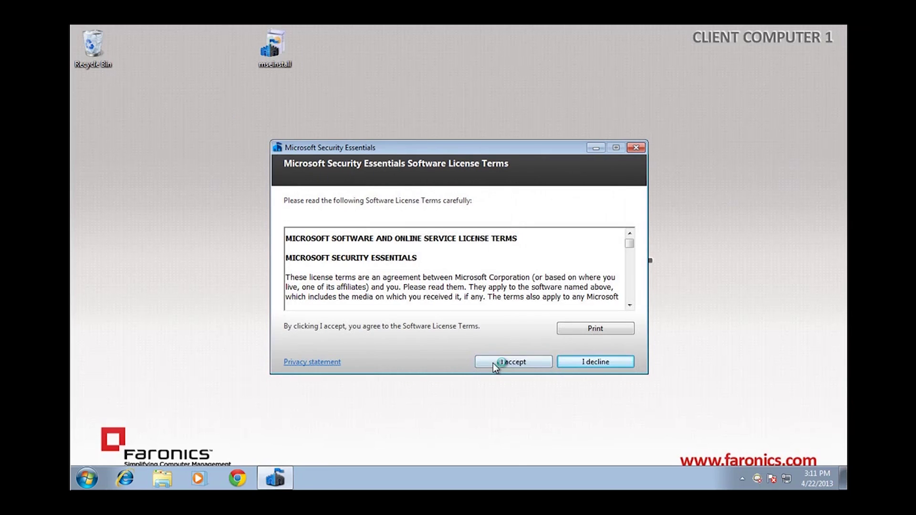
{"action": "left_click", "coordinate": [496, 362]}
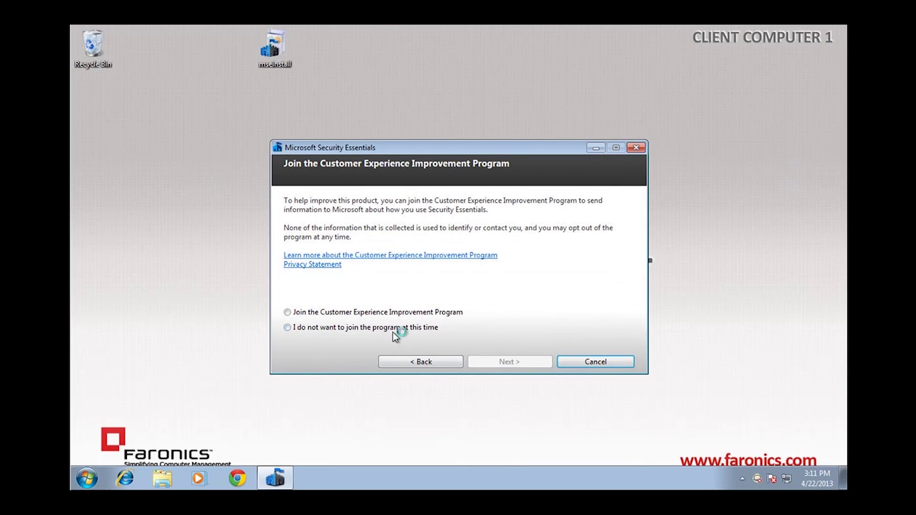
{"action": "left_click", "coordinate": [394, 330]}
{"action": "left_click", "coordinate": [507, 362]}
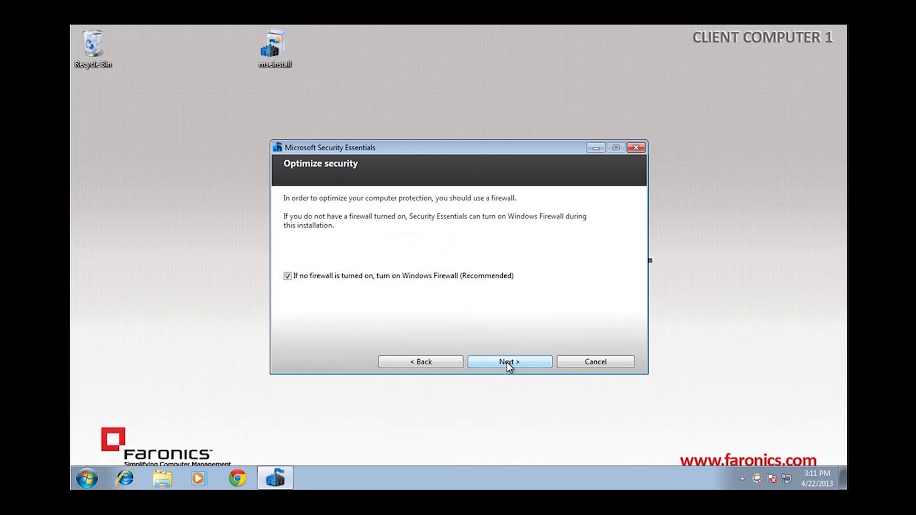
{"action": "left_click", "coordinate": [507, 362]}
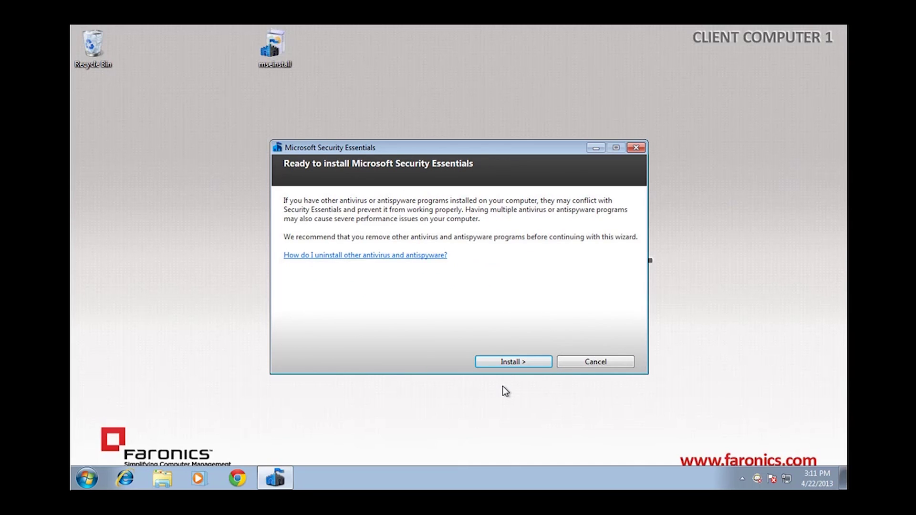
{"action": "left_click", "coordinate": [511, 361]}
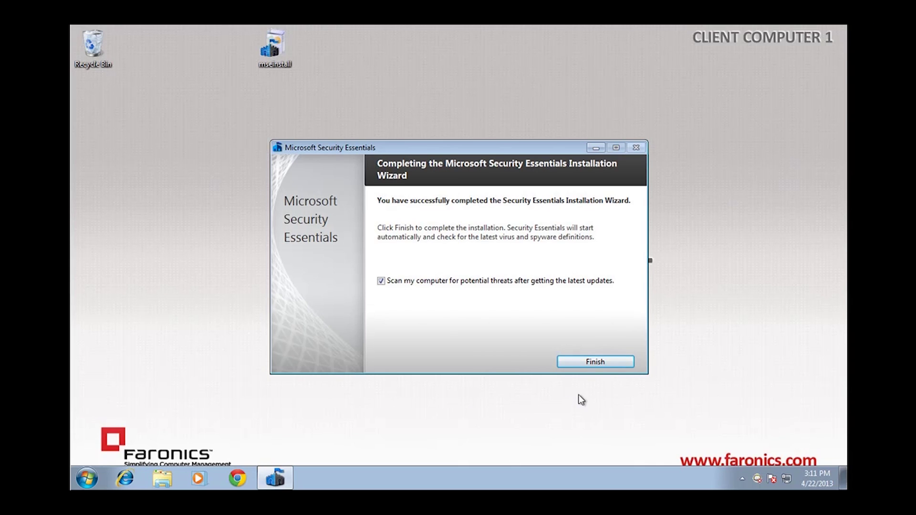
{"action": "left_click", "coordinate": [592, 363]}
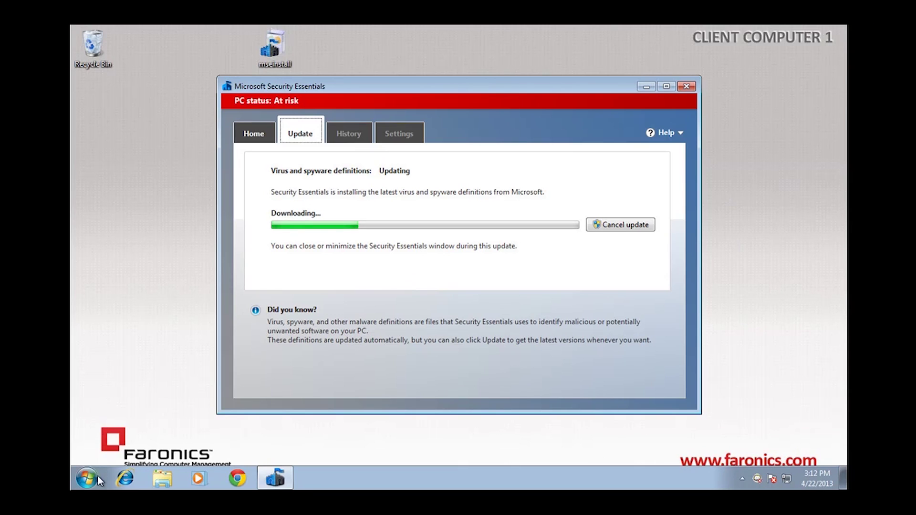
{"action": "left_click", "coordinate": [159, 477]}
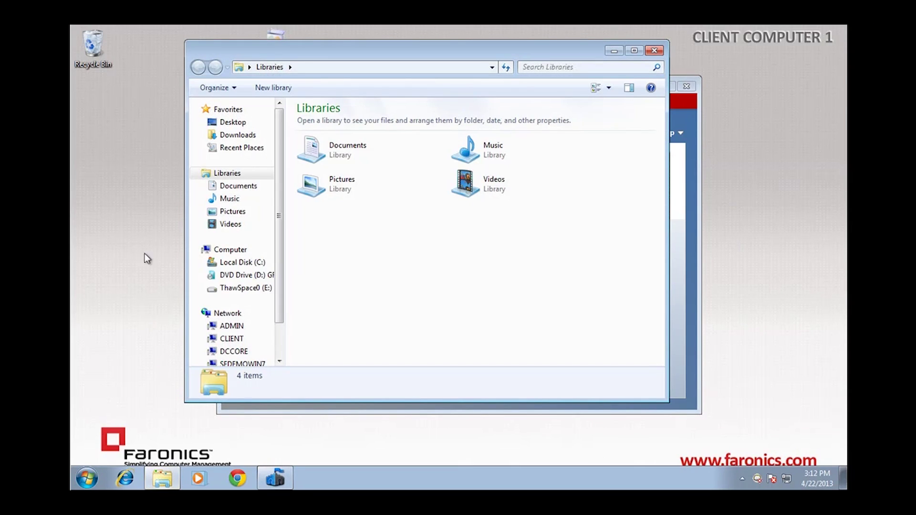
{"action": "left_click", "coordinate": [231, 263]}
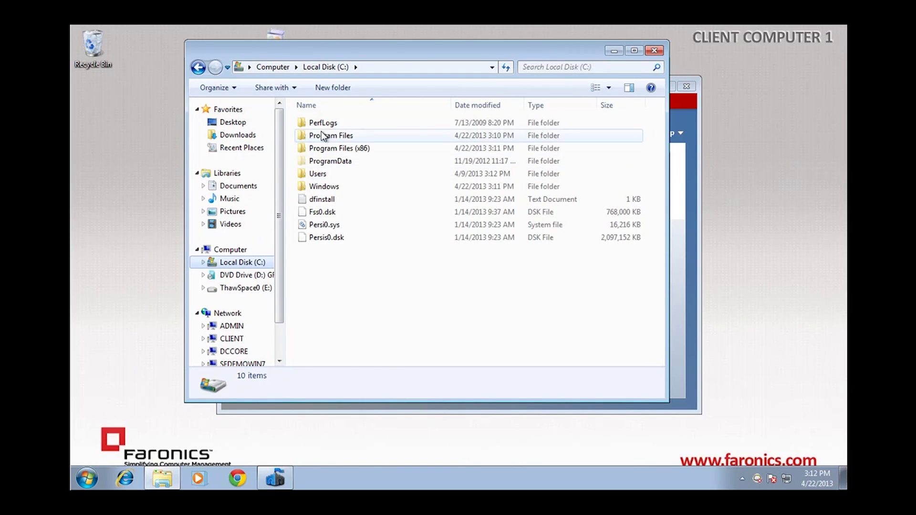
{"action": "double_click", "coordinate": [321, 133]}
{"action": "double_click", "coordinate": [342, 175]}
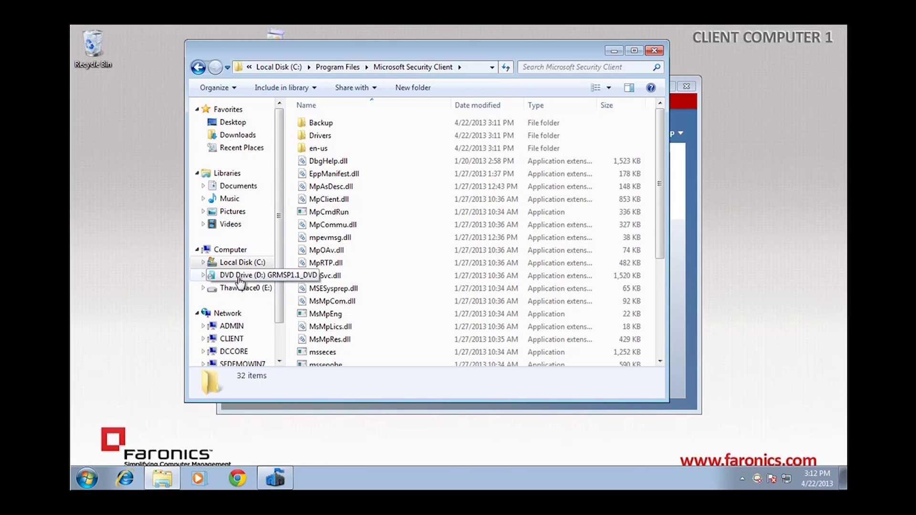
{"action": "left_click", "coordinate": [243, 263]}
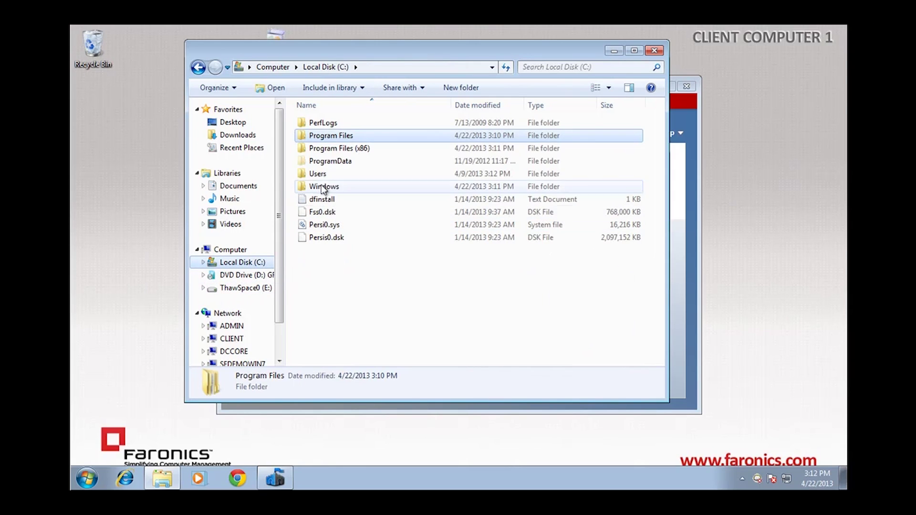
{"action": "double_click", "coordinate": [326, 161]}
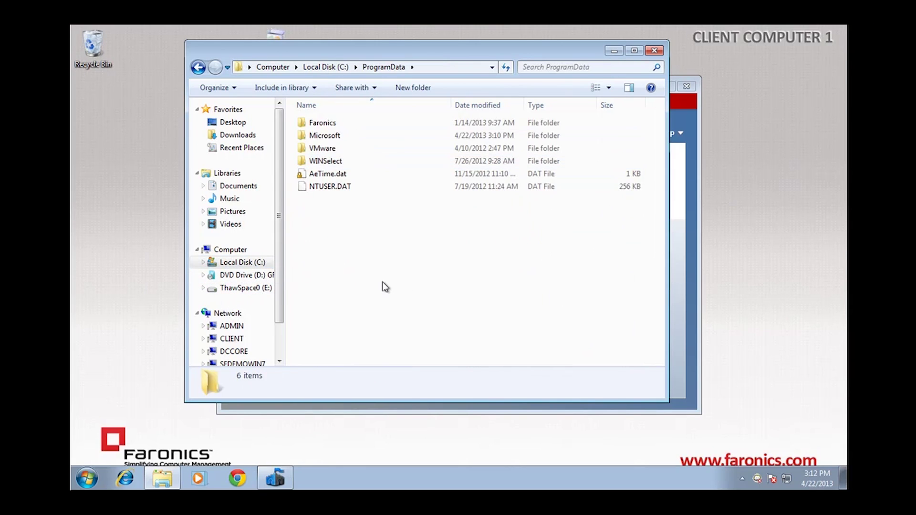
{"action": "double_click", "coordinate": [325, 136]}
{"action": "double_click", "coordinate": [354, 275]}
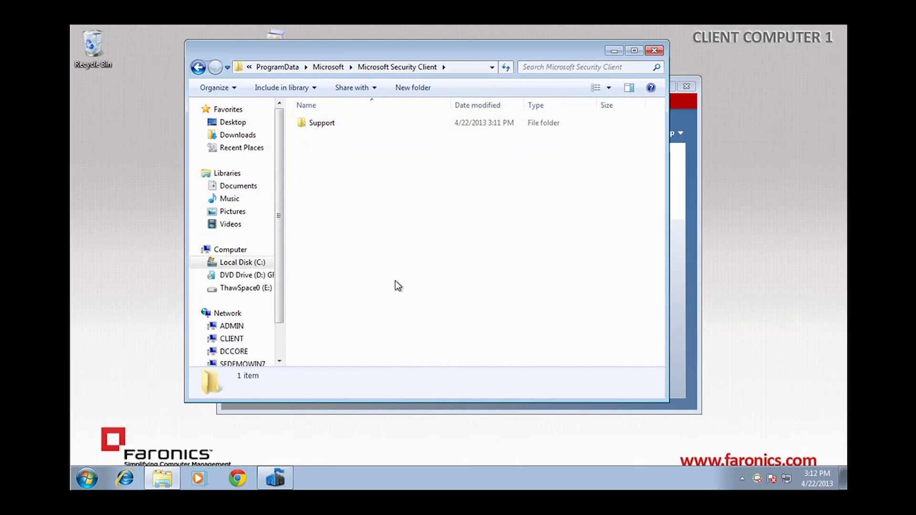
{"action": "double_click", "coordinate": [321, 123]}
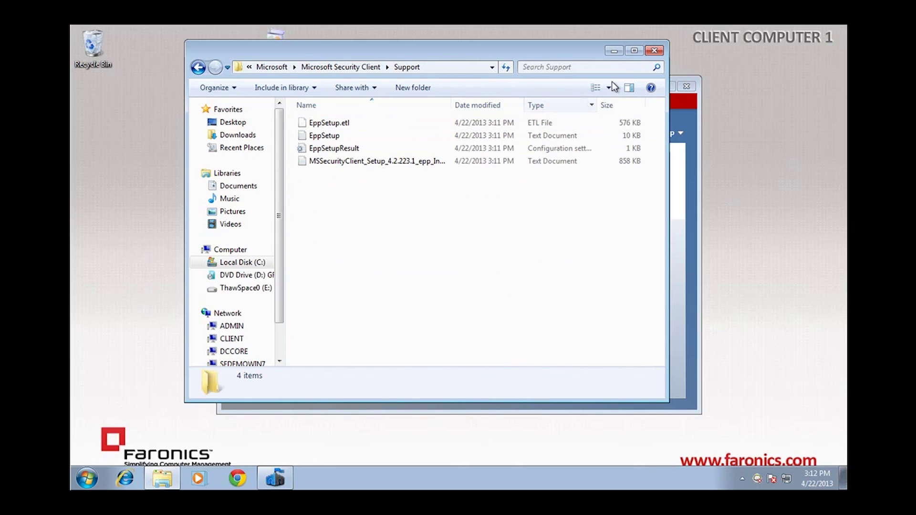
{"action": "left_click", "coordinate": [657, 52]}
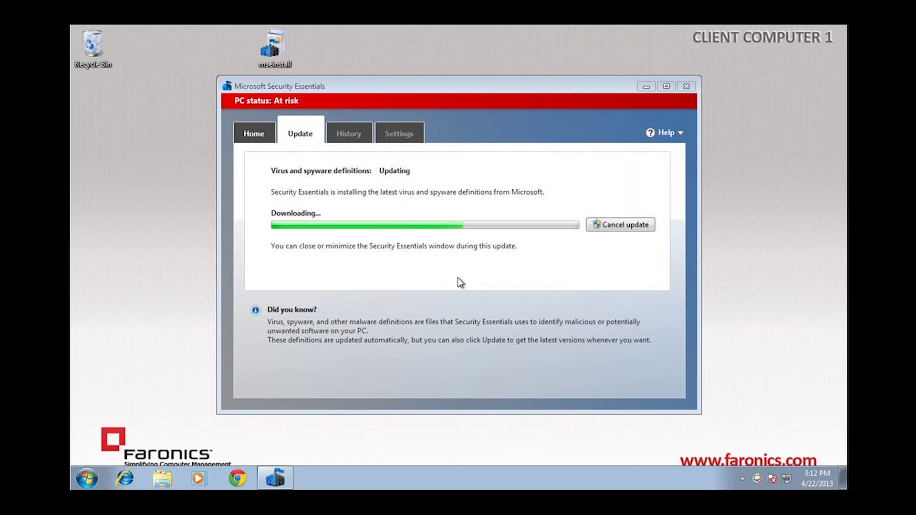